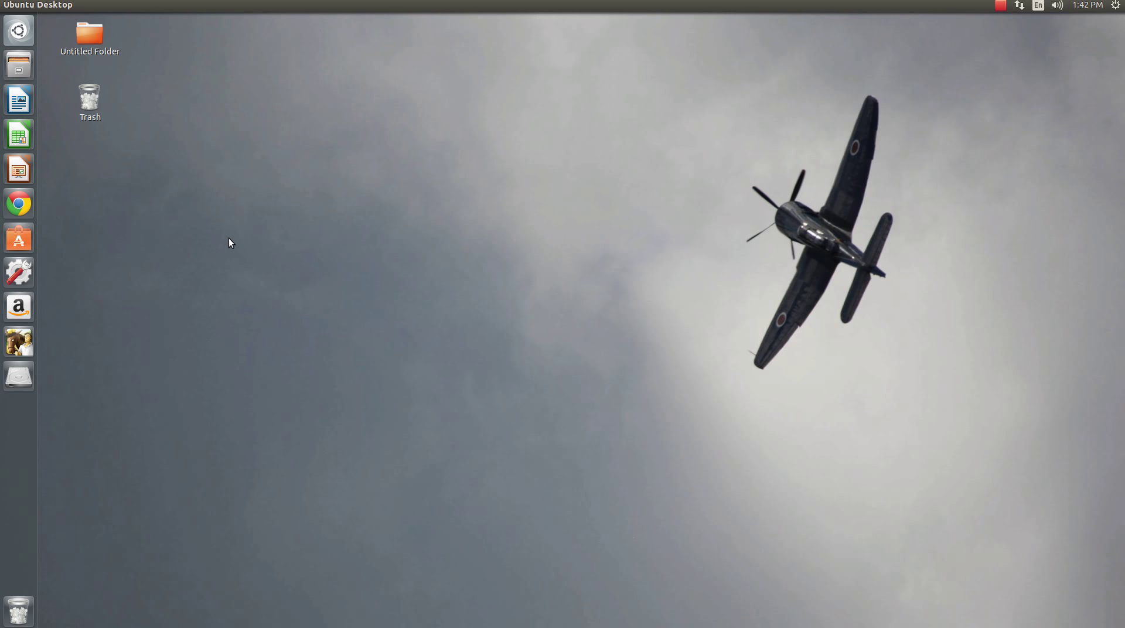
Step: Launch Chrome, browse to 192.168.1.28 and log in to the admin with the administrator password
left_click(30, 196)
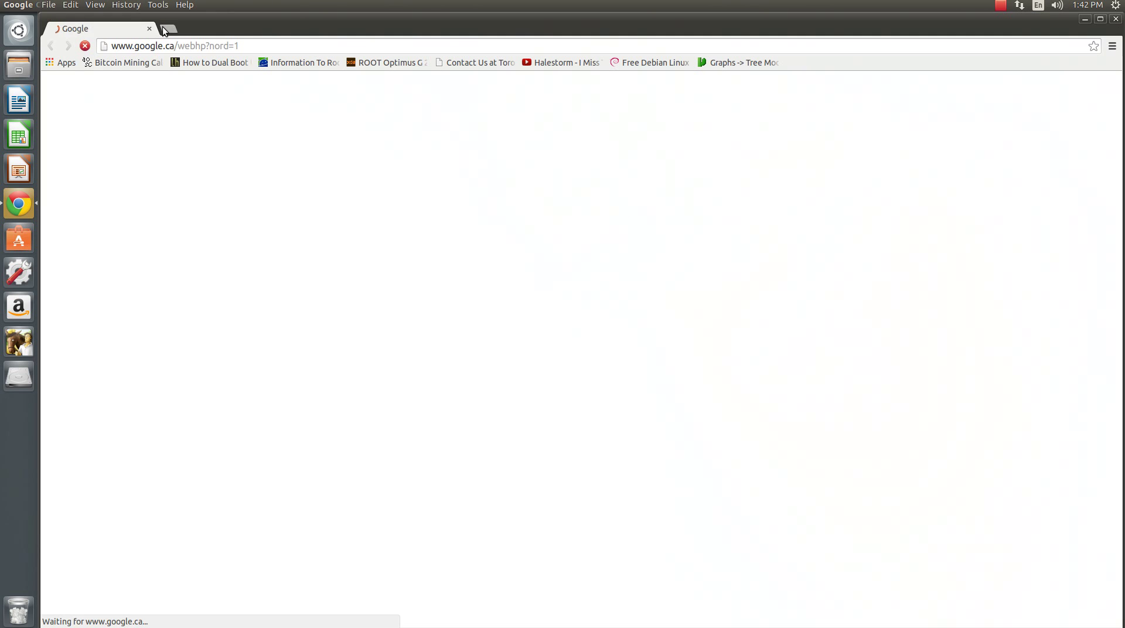
left_click(155, 29)
left_click(149, 29)
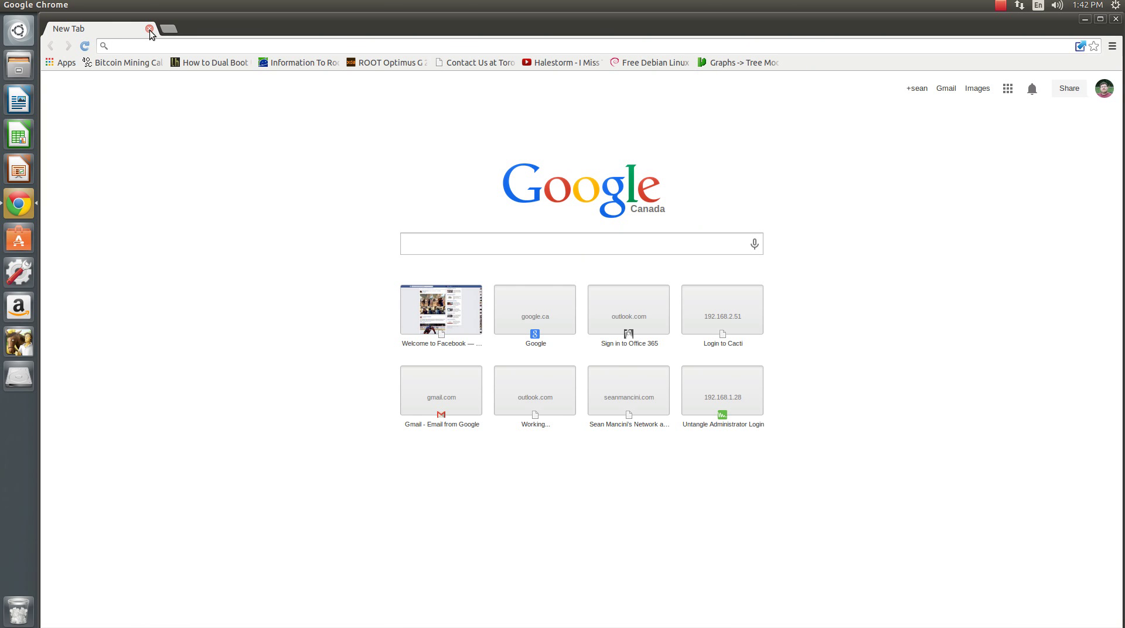
type("192.168.")
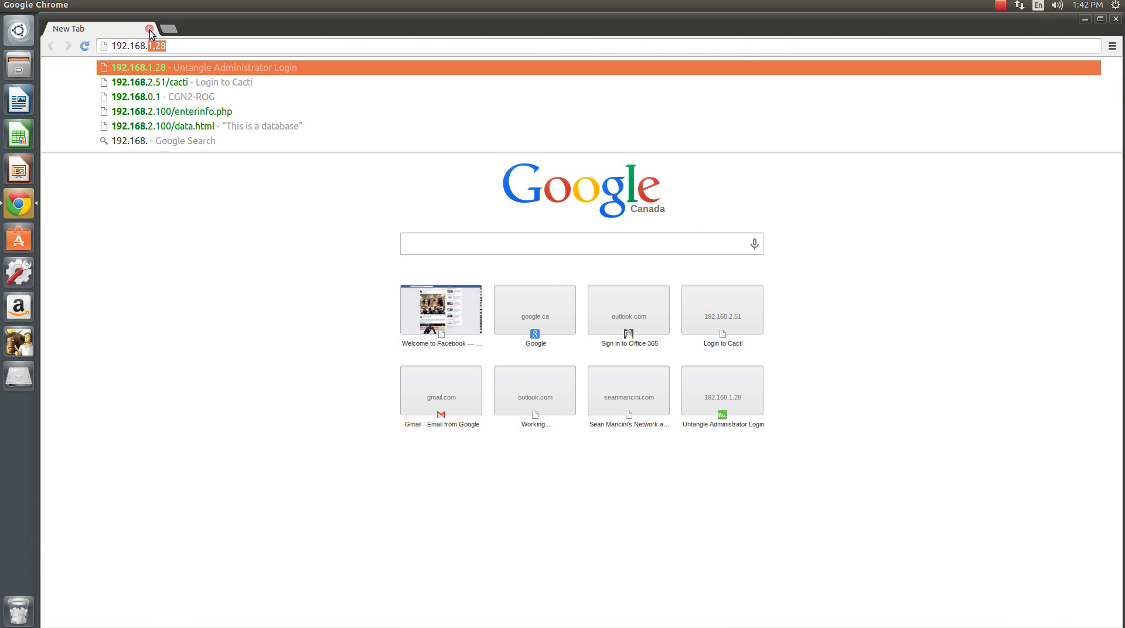
type("1.28")
key("Return")
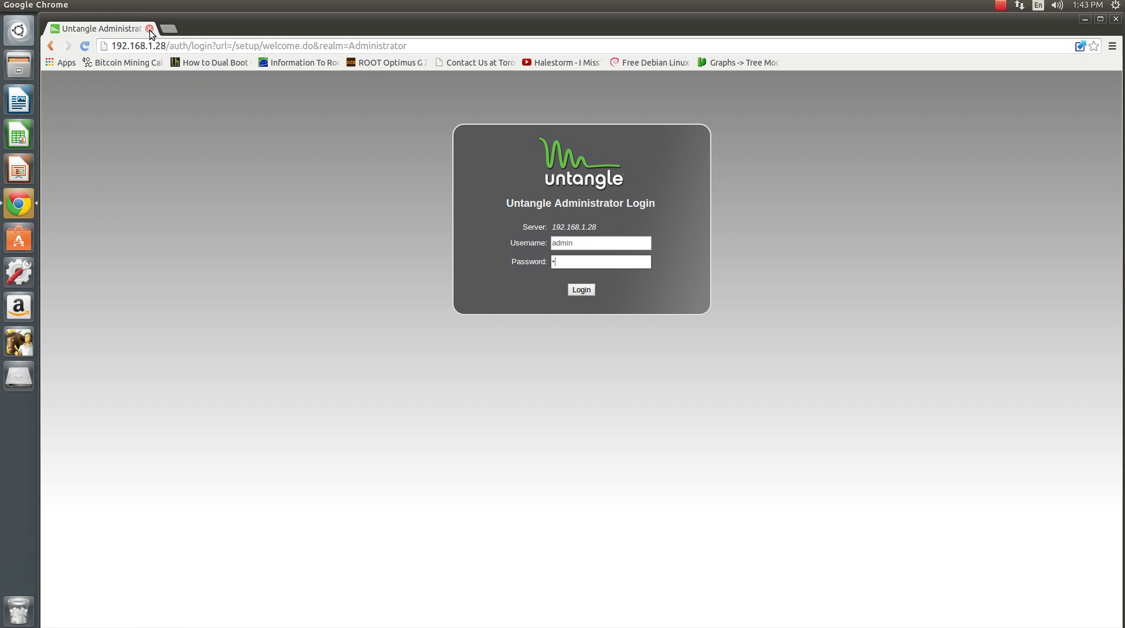
type("••••")
key("Return")
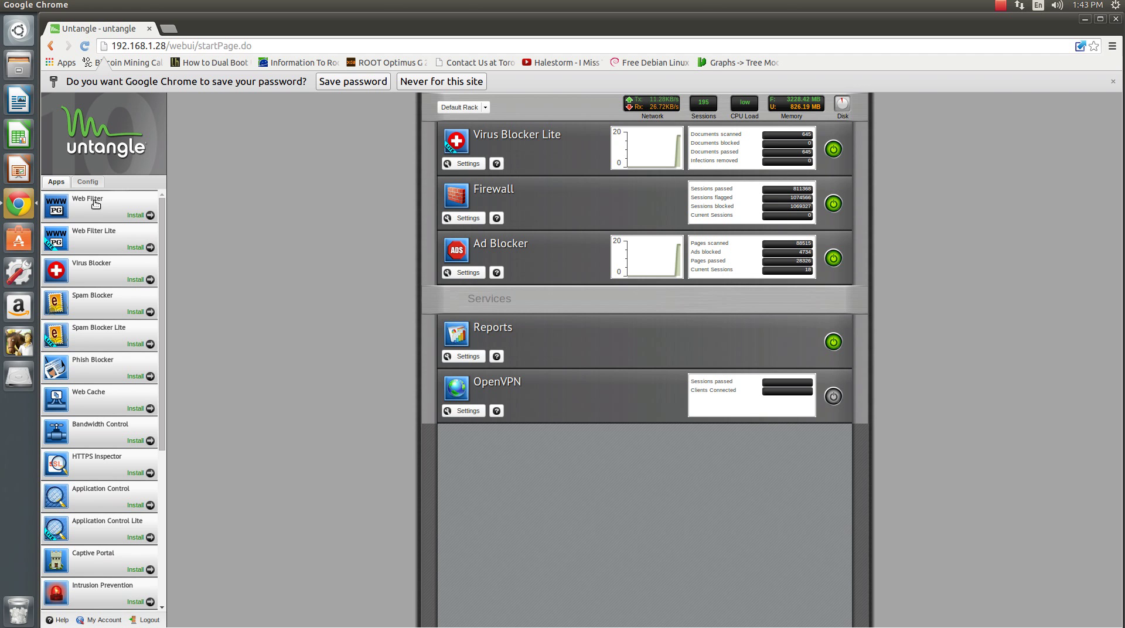
Step: Scroll the Apps sidebar and add Intrusion Prevention to the rack
scroll(135, 274, "down", 3)
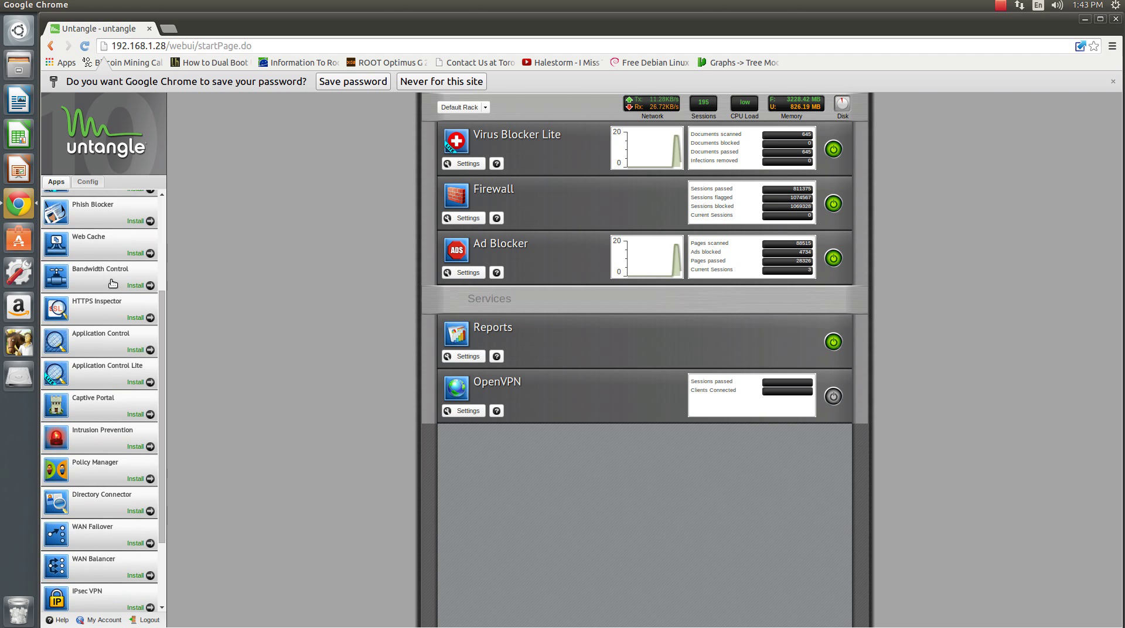
scroll(113, 266, "down", 2)
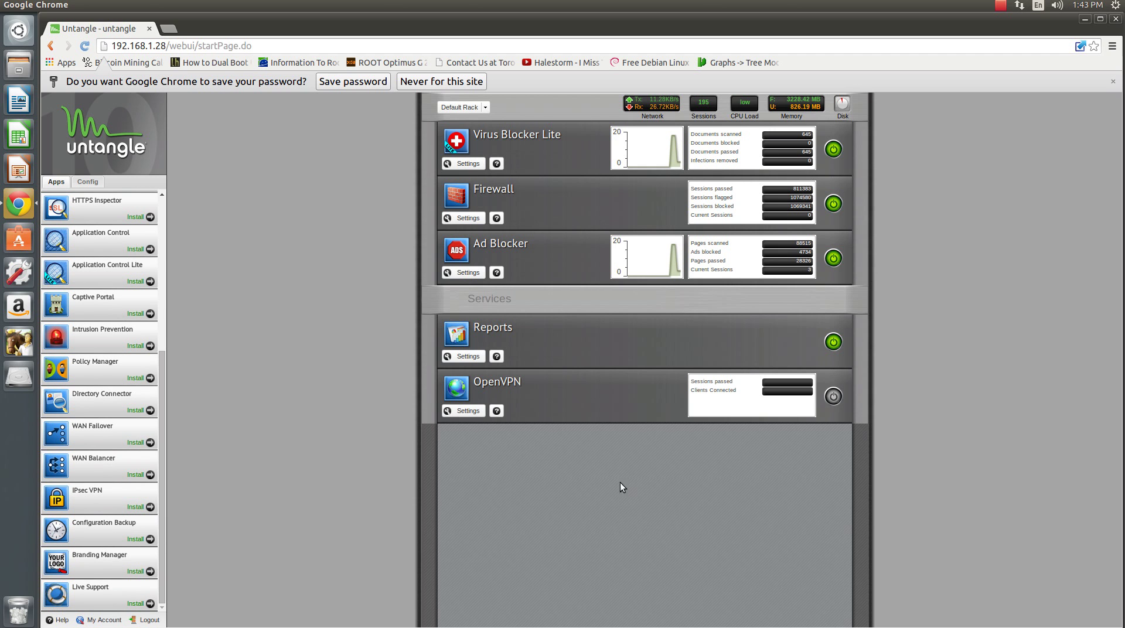
left_click(103, 343)
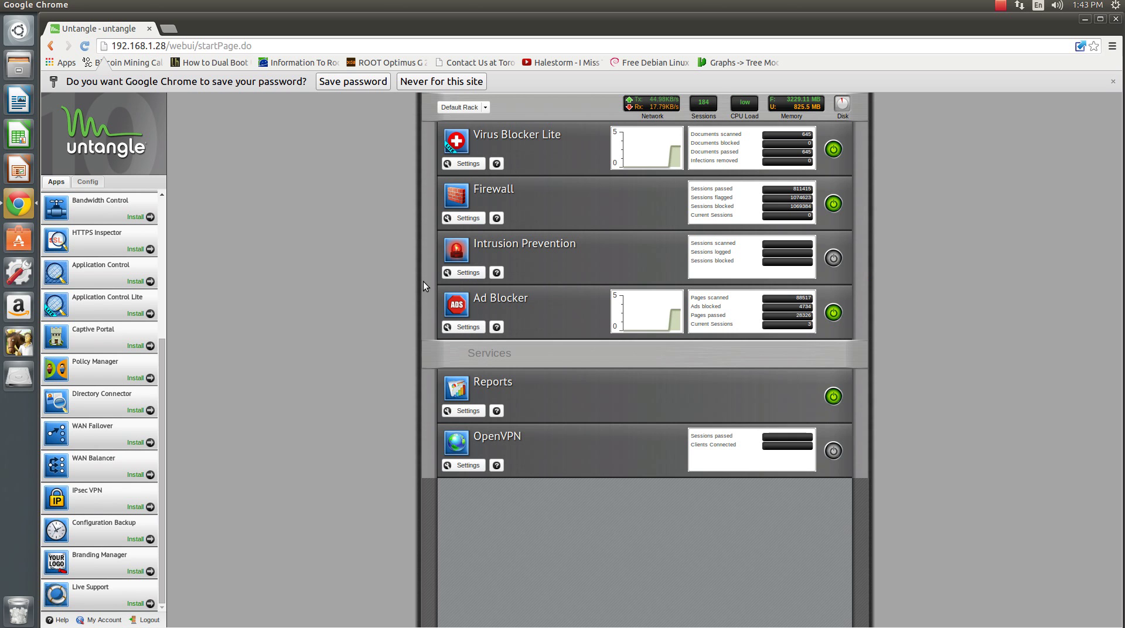
Step: Open the Intrusion Prevention Status page with its 2464 available signatures
left_click(460, 272)
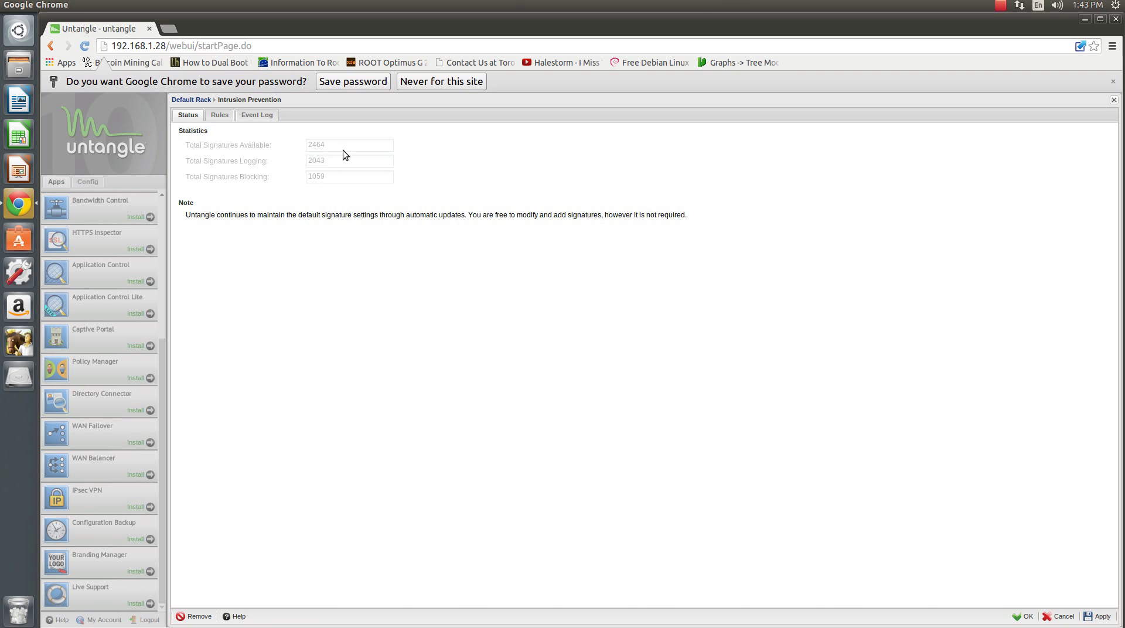
Step: Browse the Rules grid's backdoor and attack-responses signatures and their block/log settings
left_click(219, 115)
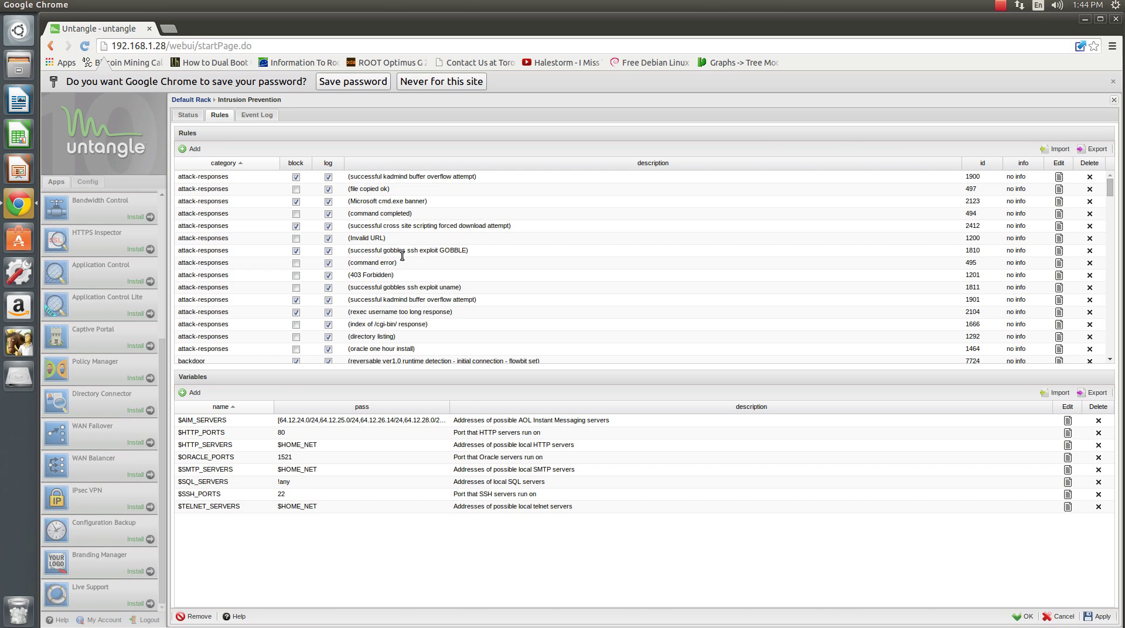
scroll(402, 258, "down", 10)
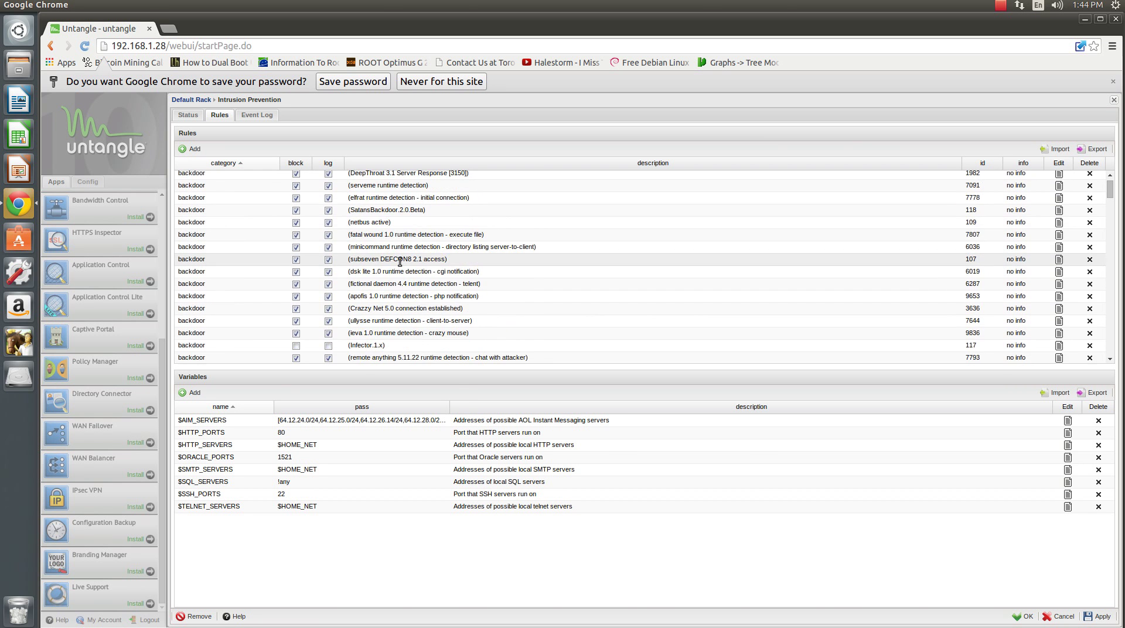
scroll(400, 262, "down", 10)
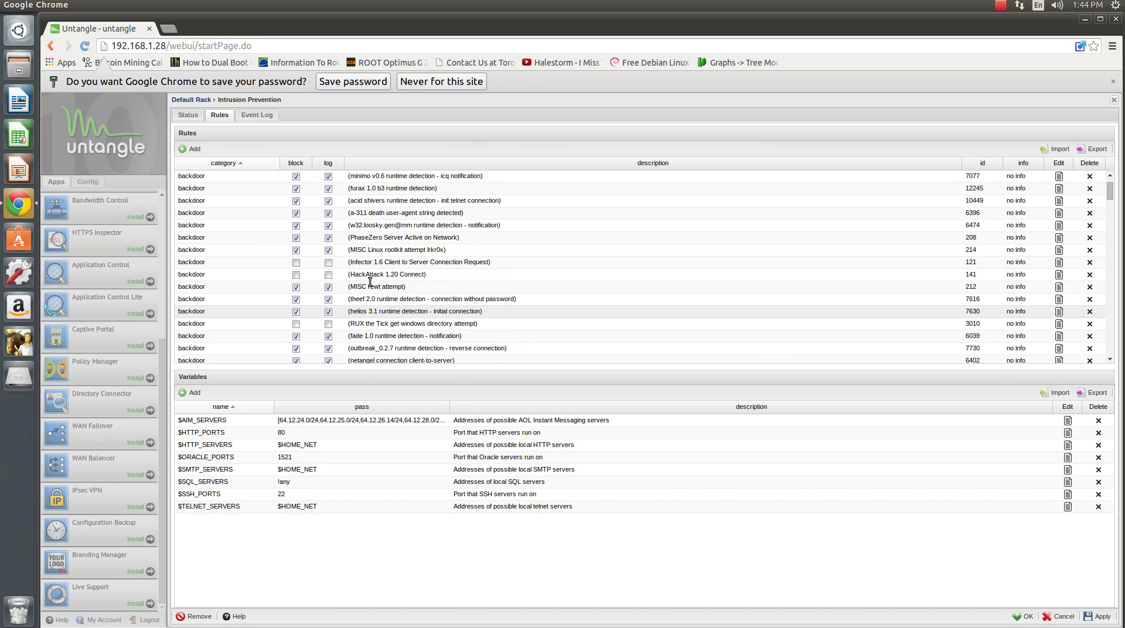
scroll(370, 282, "up", 10)
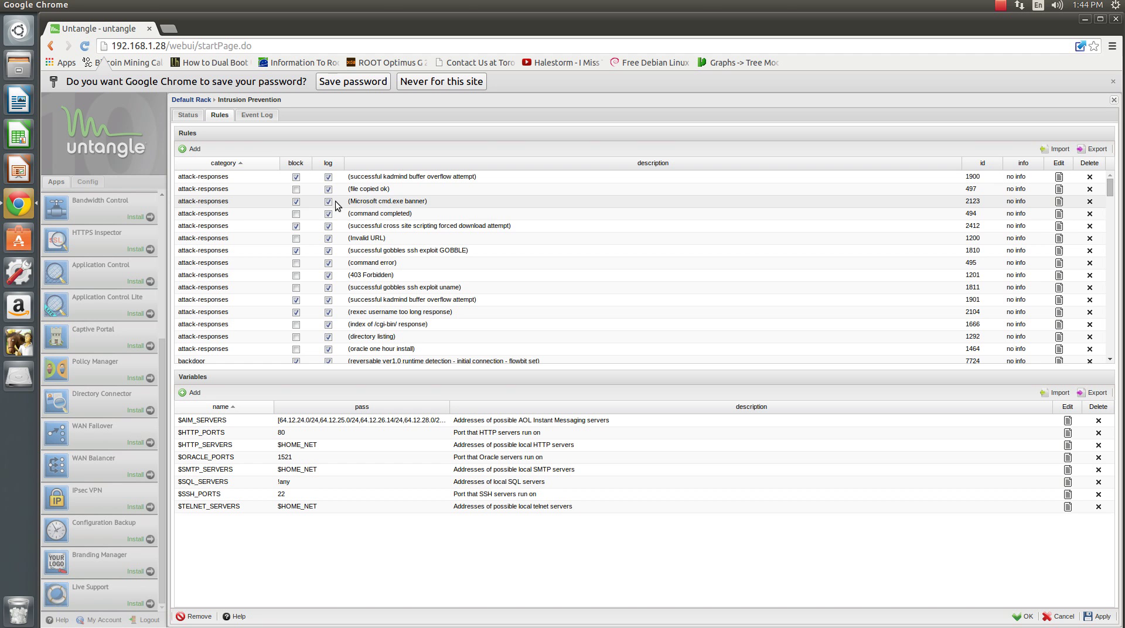
scroll(255, 204, "down", 5)
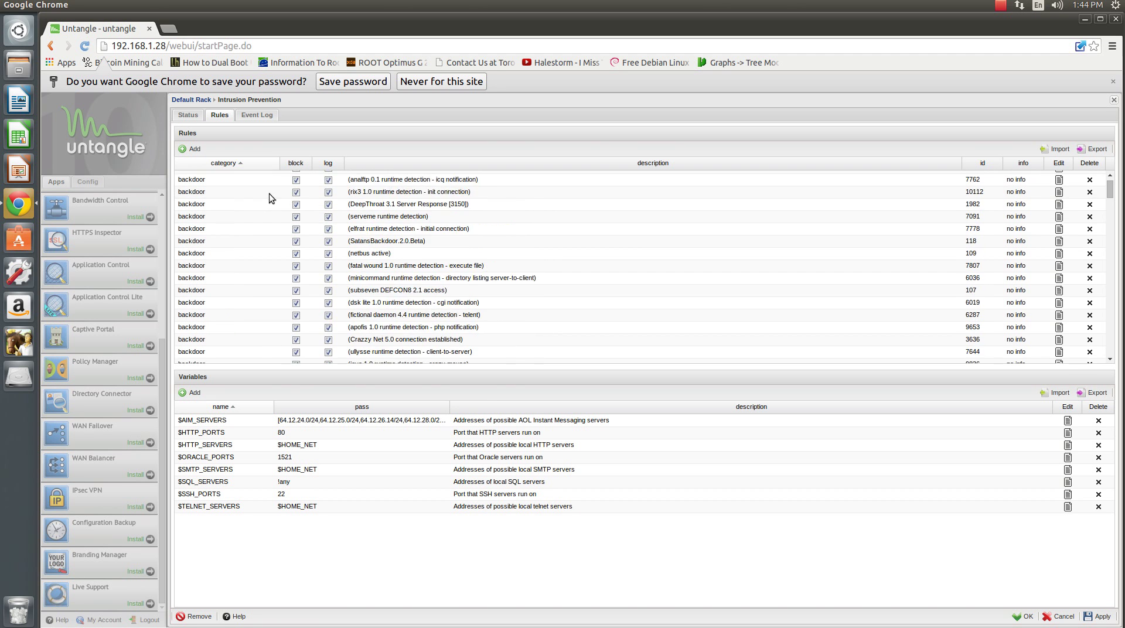
scroll(387, 237, "down", 2)
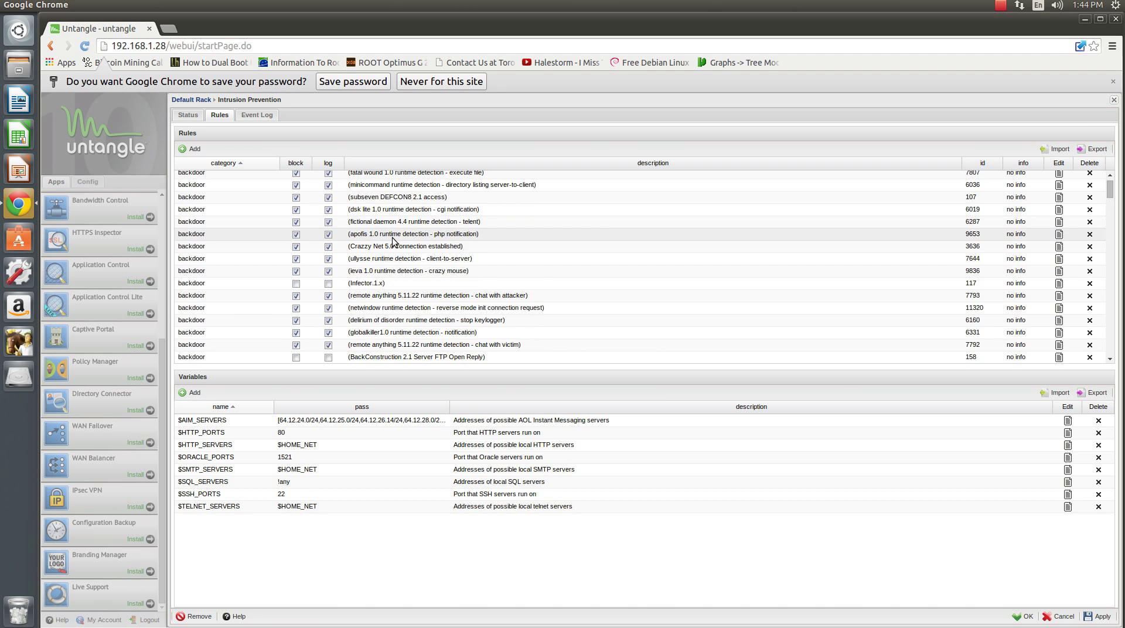
scroll(402, 236, "down", 2)
scroll(404, 237, "down", 5)
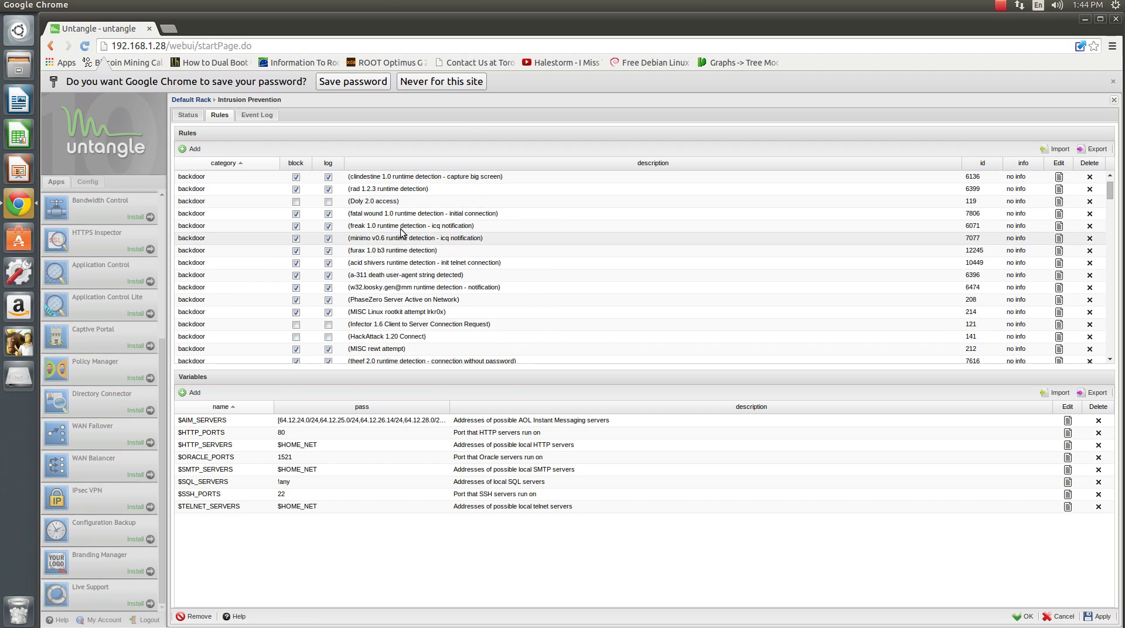
left_click(196, 397)
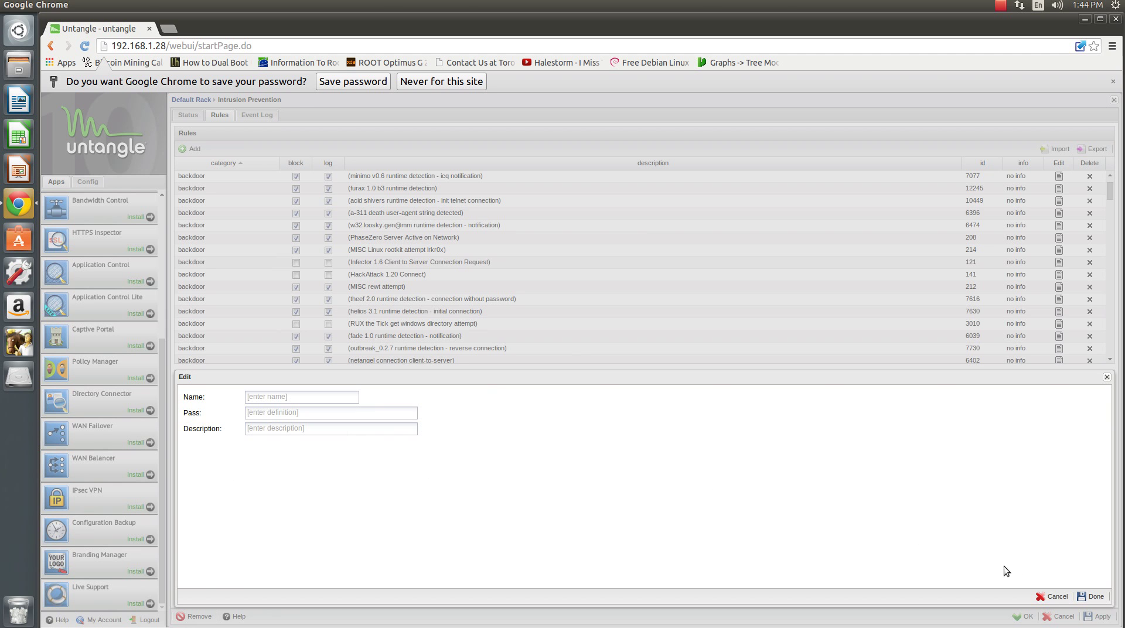
left_click(1054, 597)
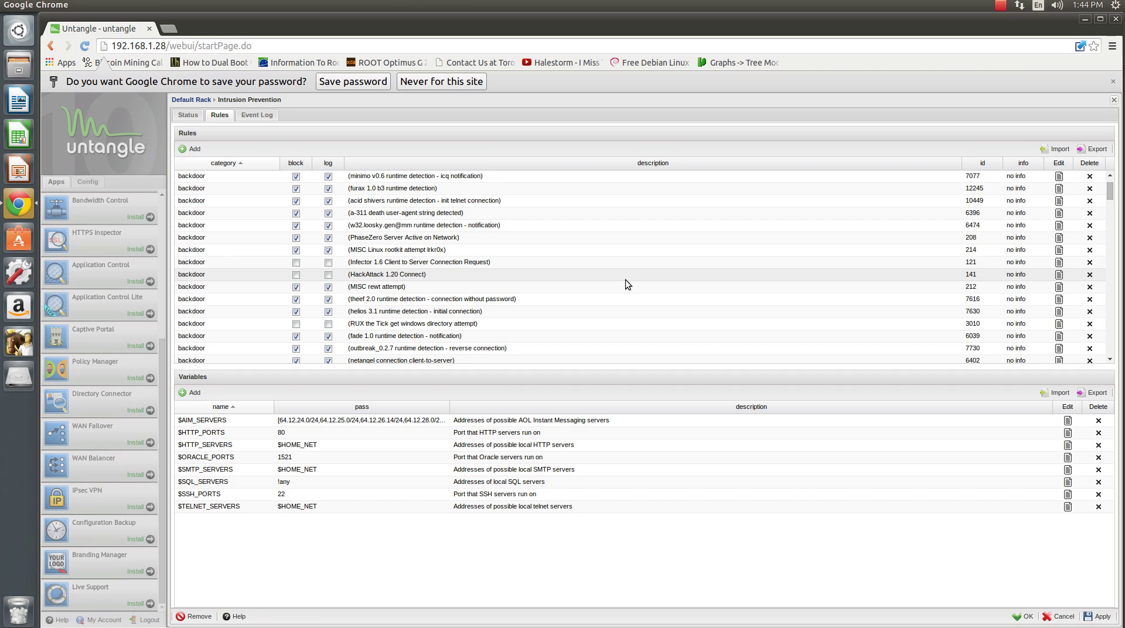
scroll(441, 235, "down", 3)
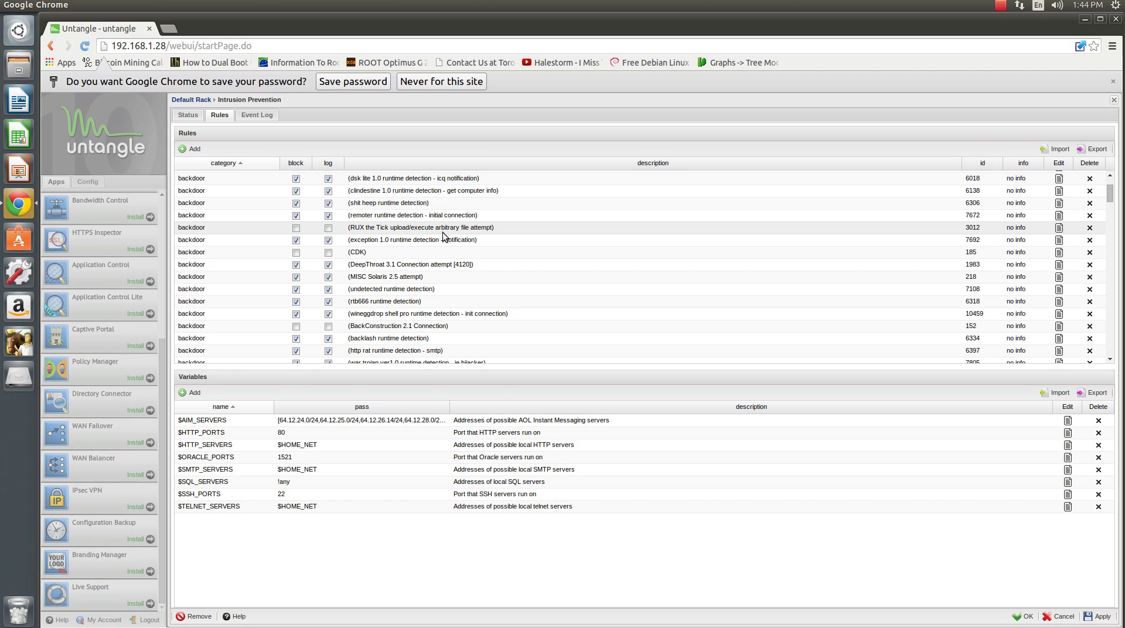
scroll(442, 232, "down", 3)
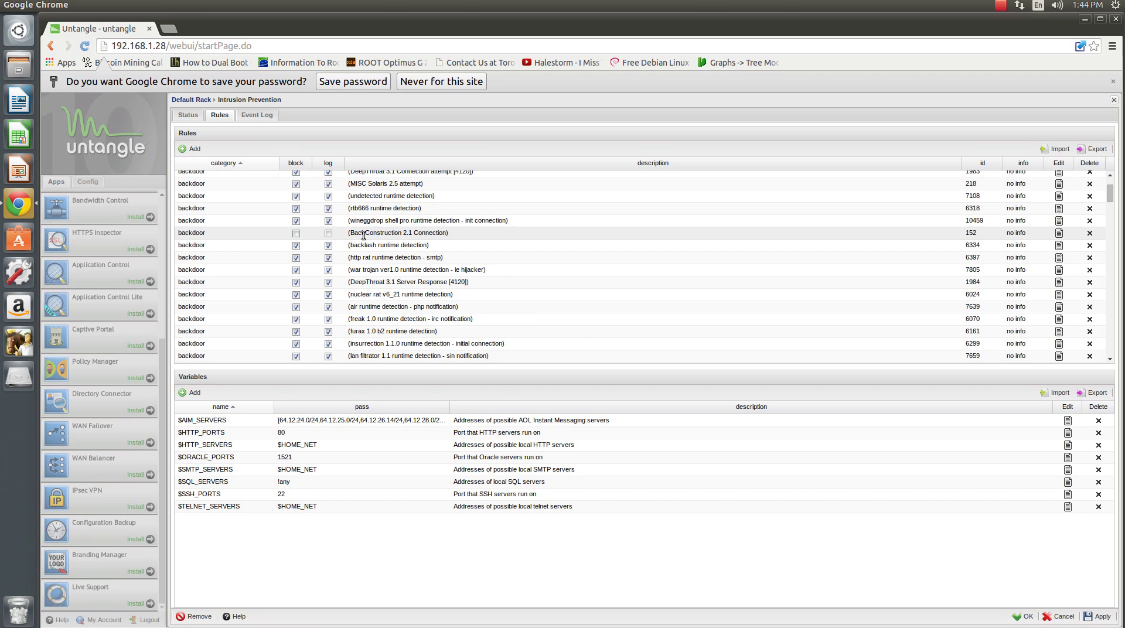
scroll(418, 202, "down", 3)
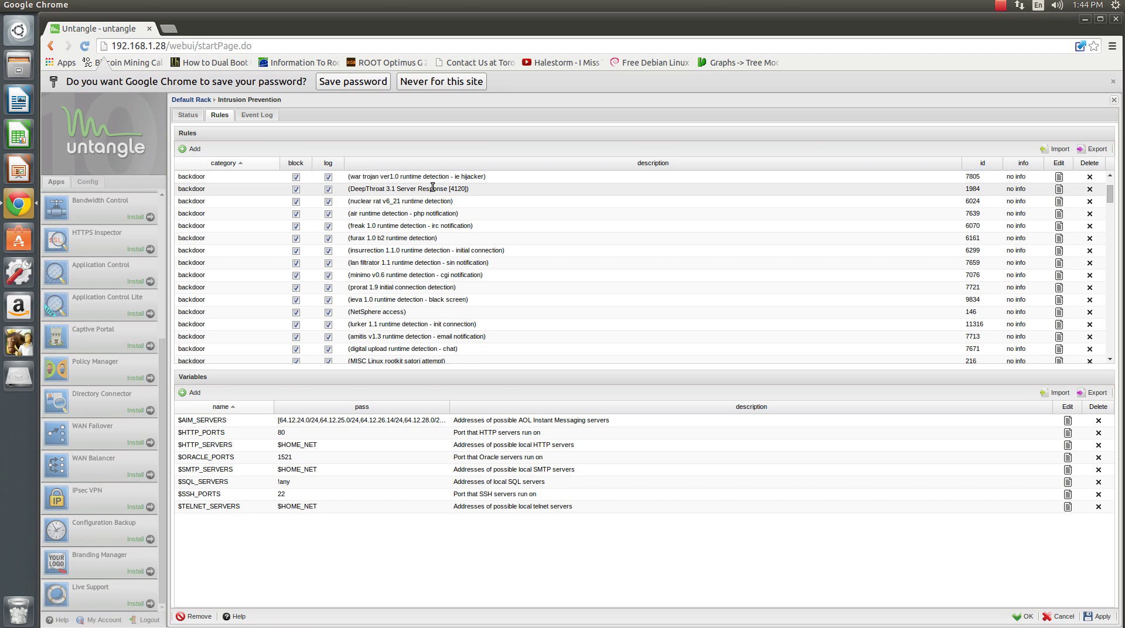
scroll(427, 202, "down", 6)
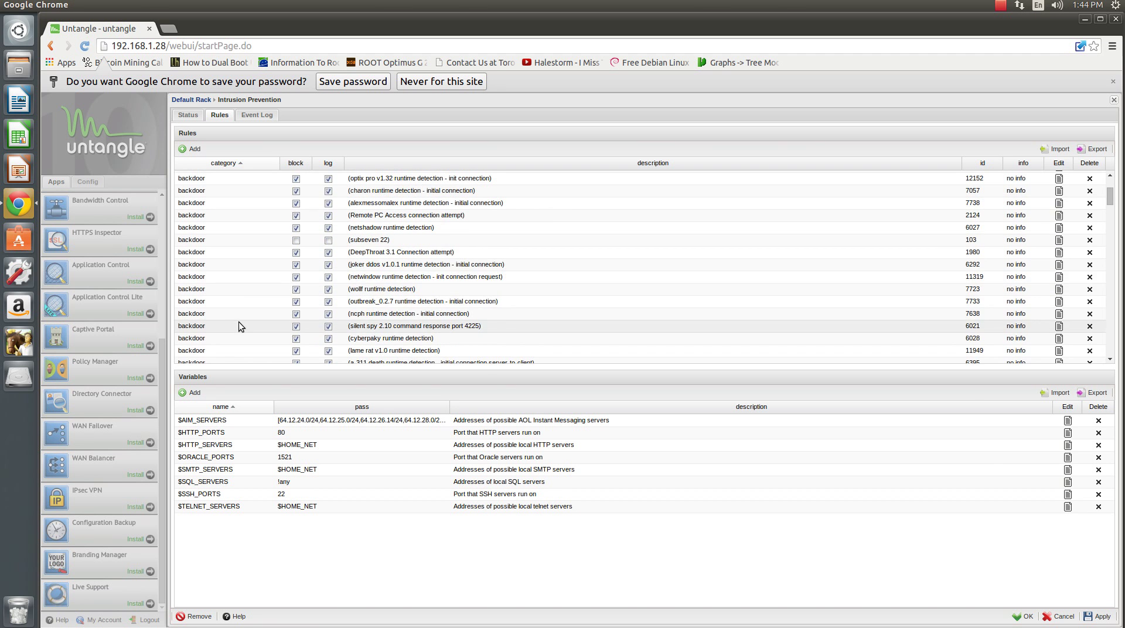
scroll(272, 219, "down", 5)
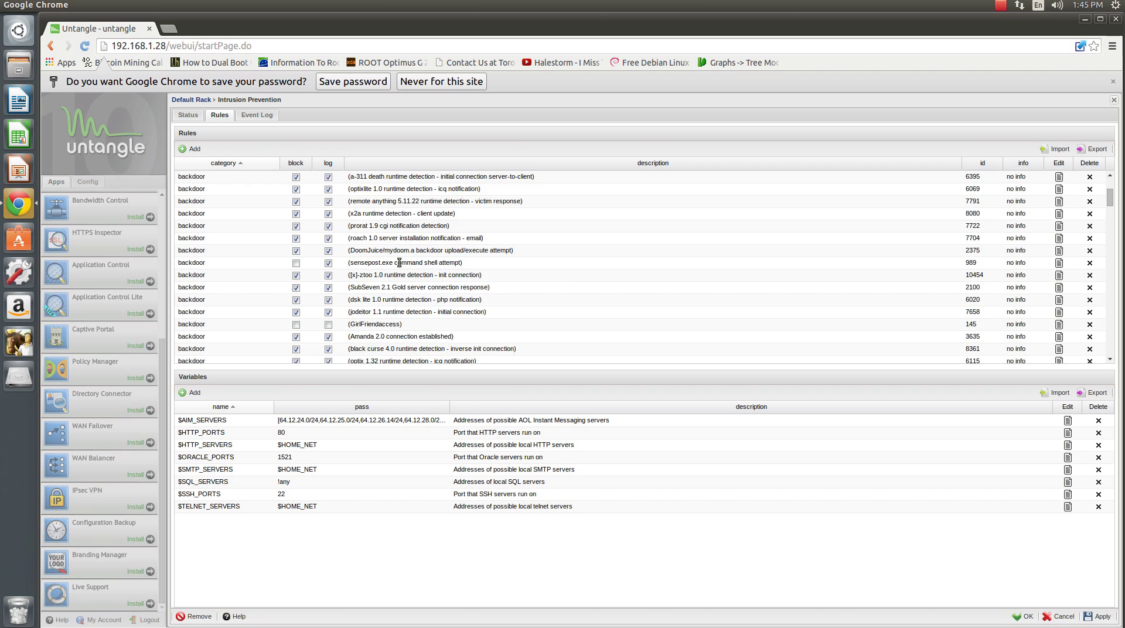
scroll(447, 244, "down", 5)
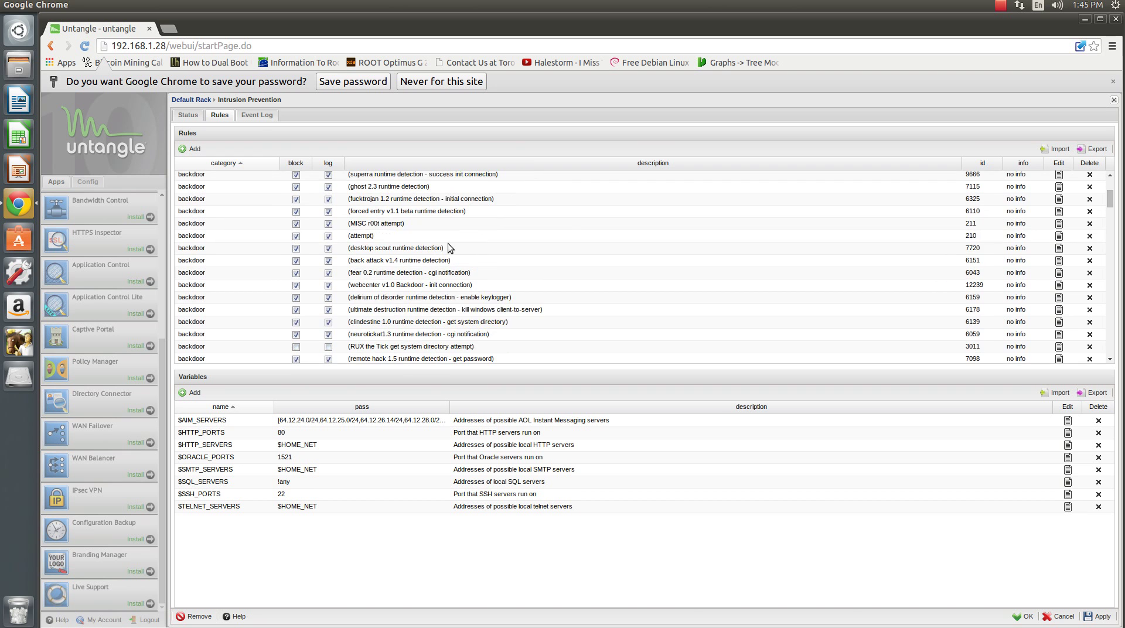
Step: View the Intrusion Prevention Event Log and close Chrome's save-password bar
left_click(240, 115)
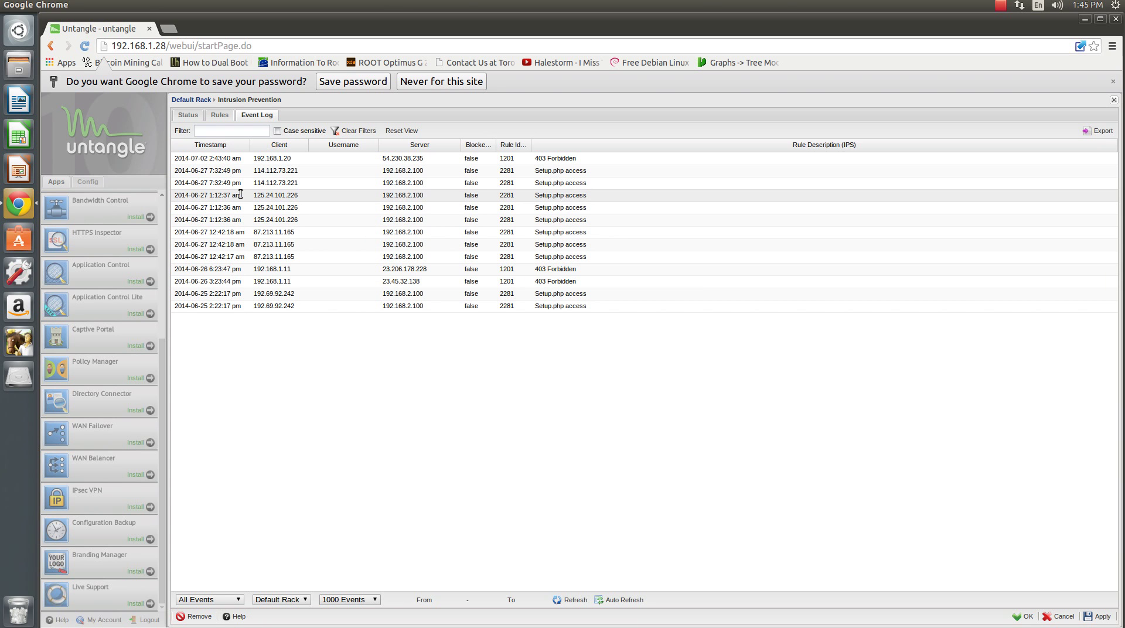
left_click(1108, 81)
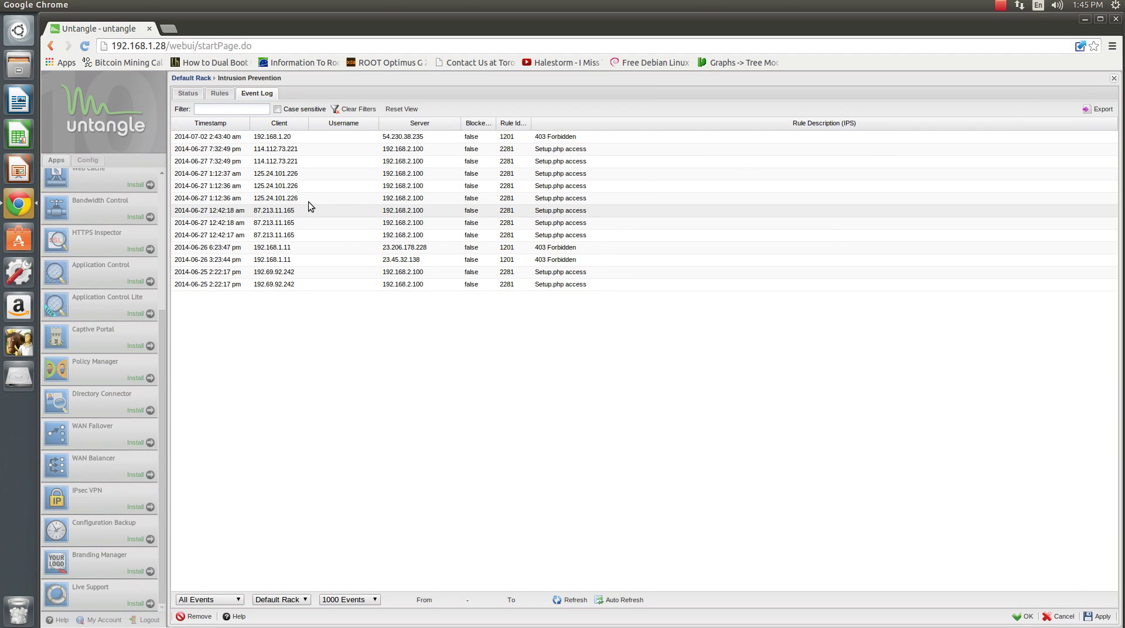
Step: Close the Intrusion Prevention settings and power the app on in the rack
left_click(1115, 79)
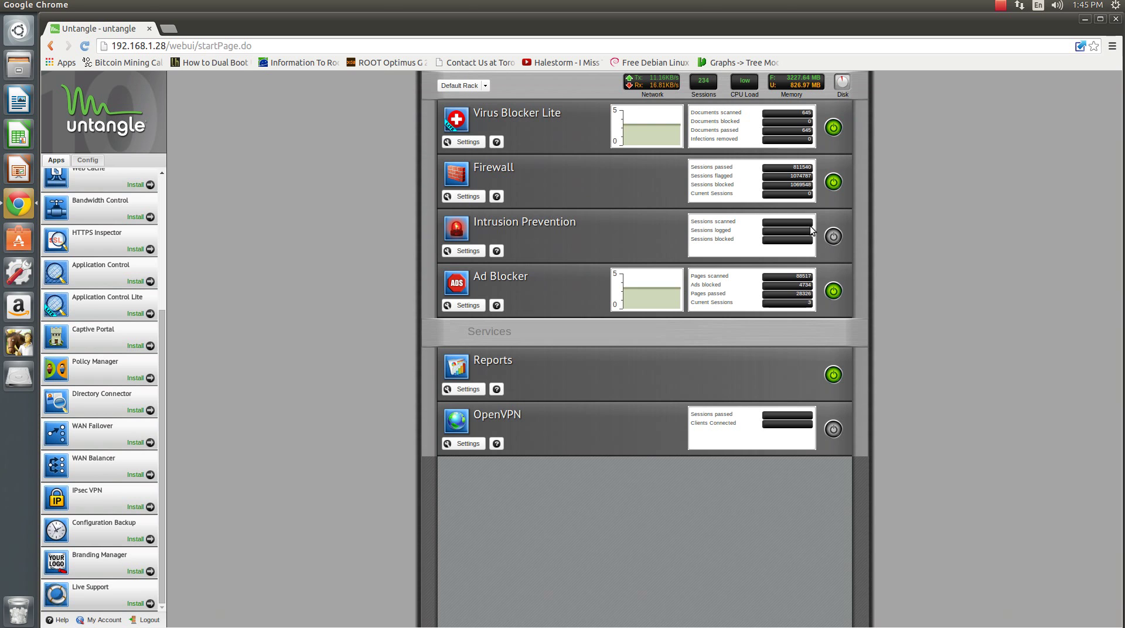
left_click(833, 237)
Step: Open the Reports app settings, close them, and reopen them on the Status page
left_click(476, 391)
left_click(1114, 78)
left_click(469, 390)
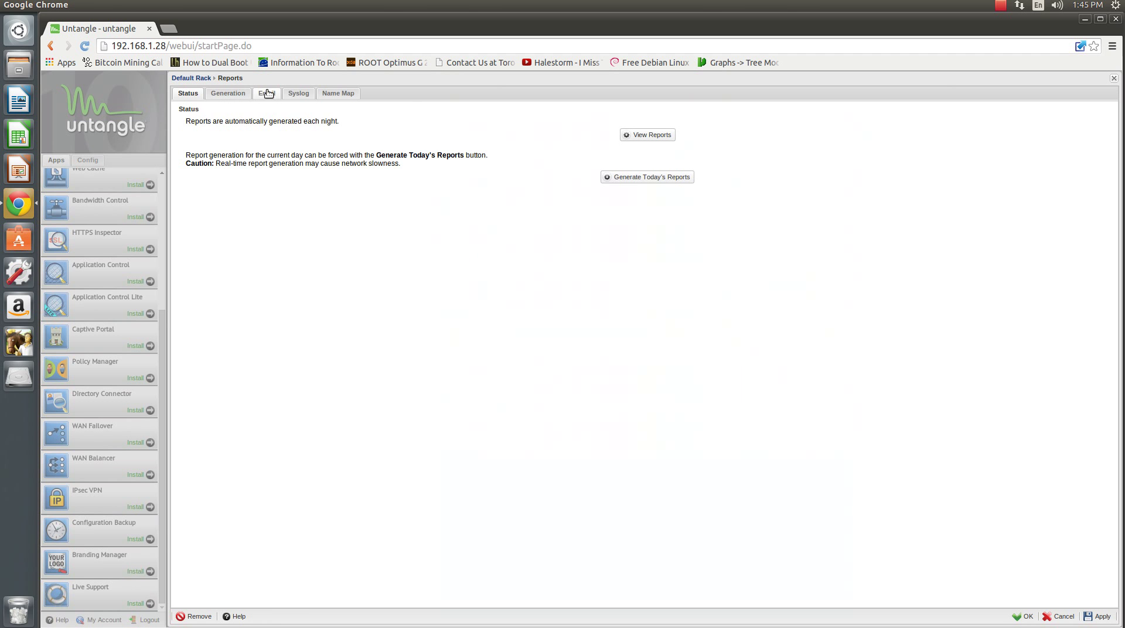
Step: In View Reports, open Intrusion Prevention's Intrusion Events, then return to its July 1 2014 Summary Report
left_click(646, 135)
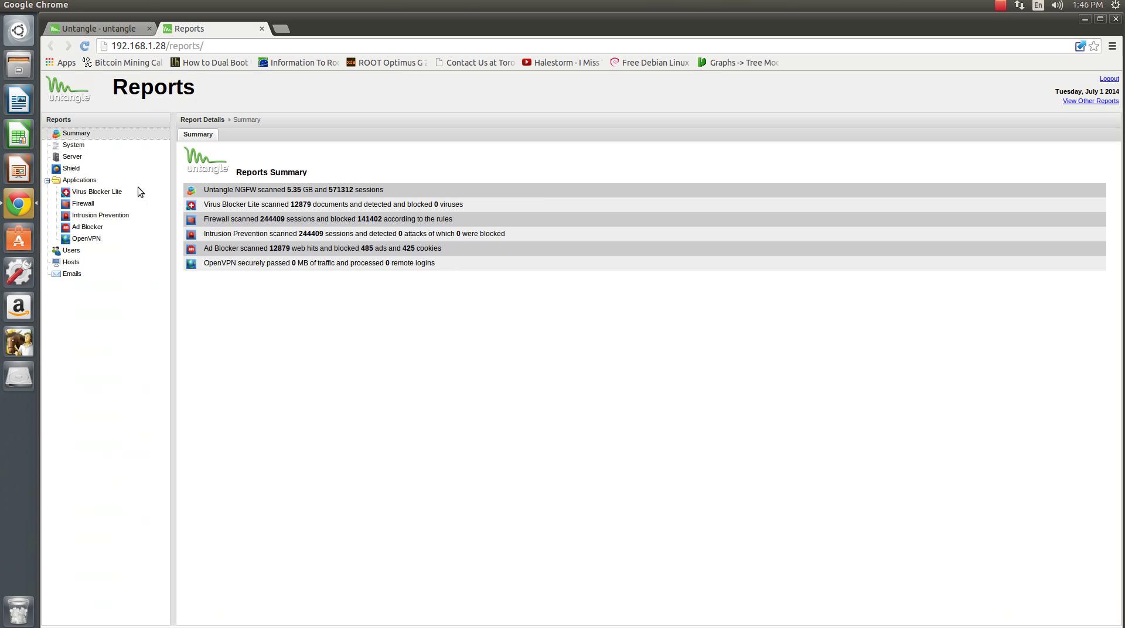
left_click(94, 217)
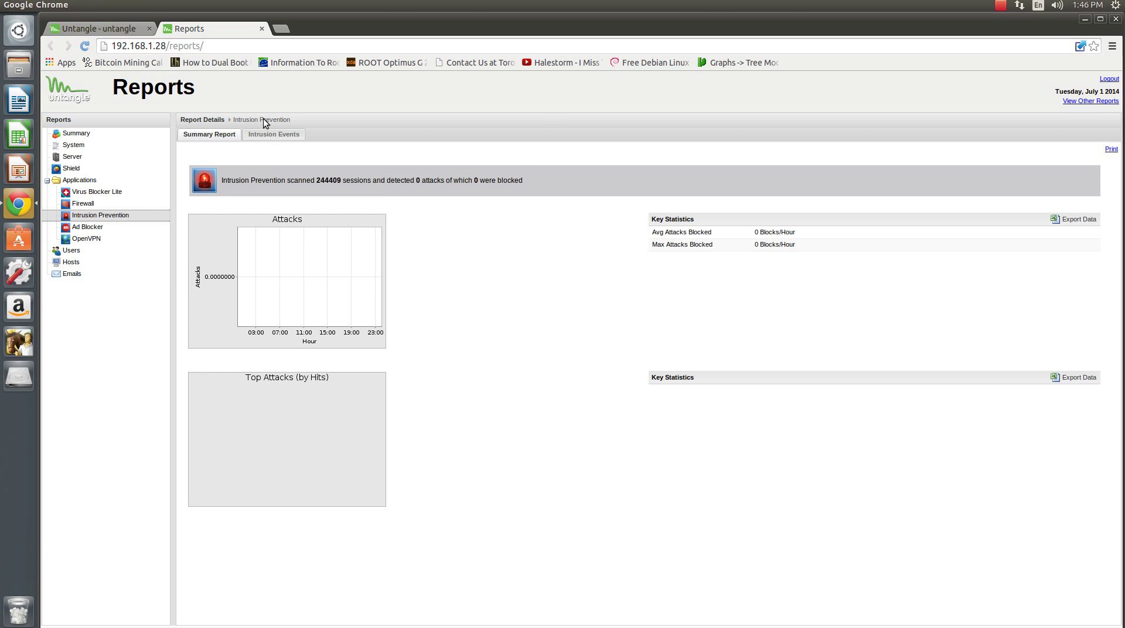
left_click(275, 139)
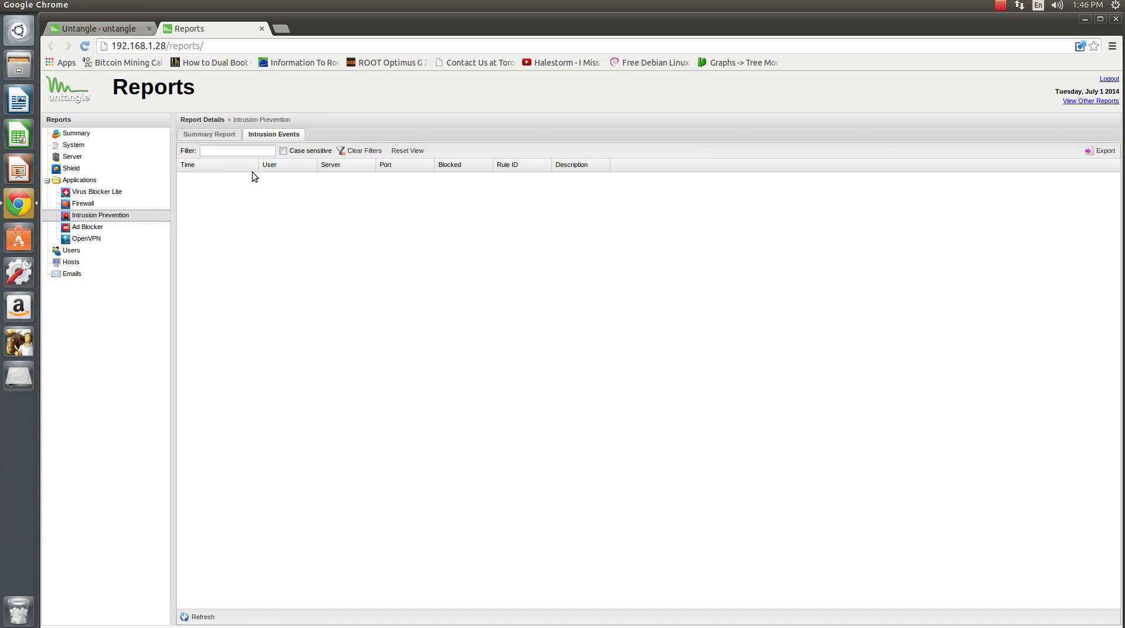
left_click(202, 133)
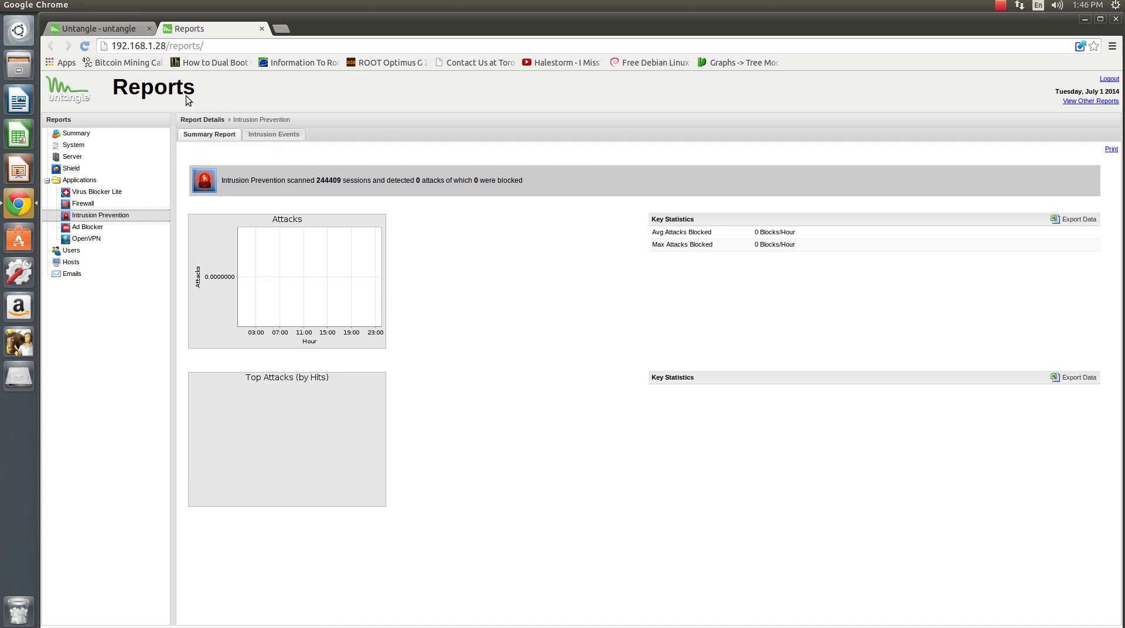
Step: Choose the 06/05/14 report from View Other Reports and OK the retention warning
left_click(1091, 102)
scroll(258, 190, "down", 5)
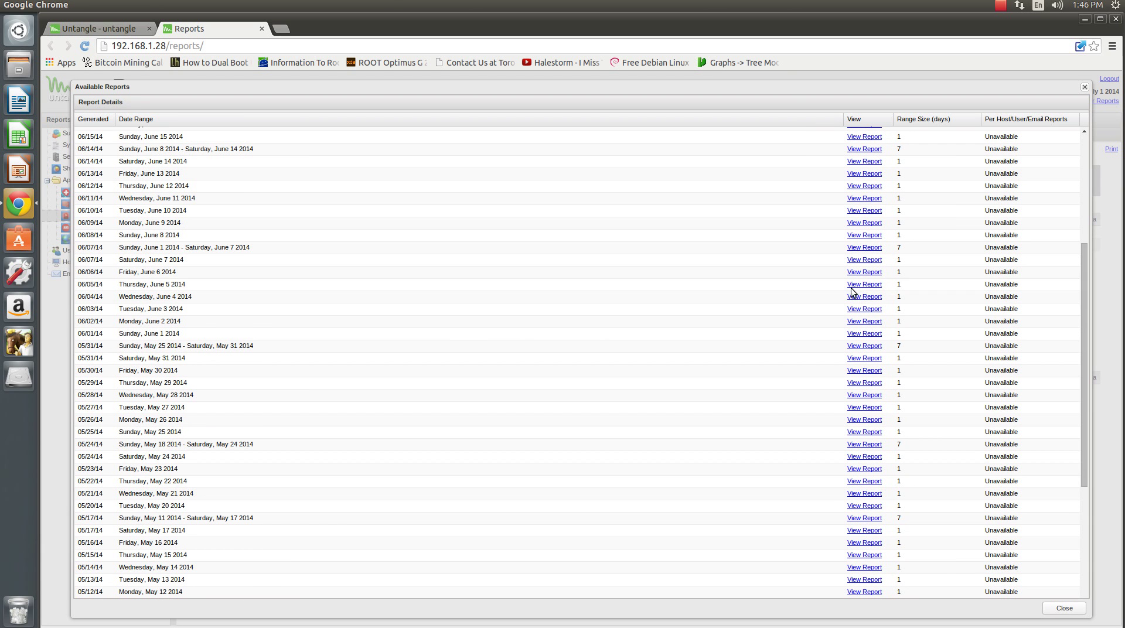
left_click(875, 288)
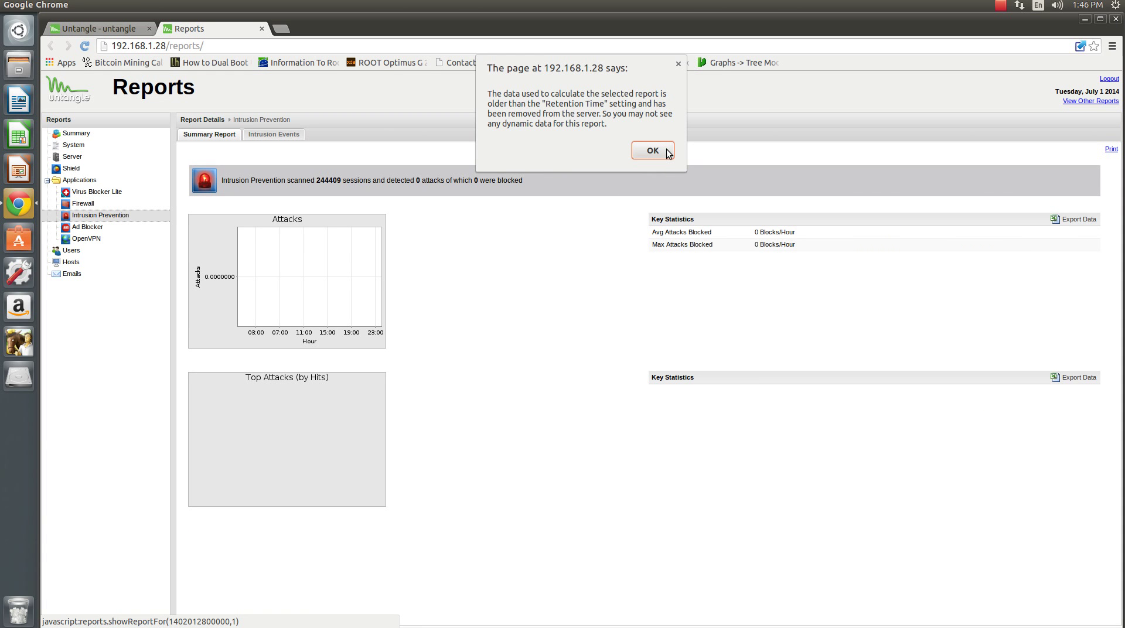
left_click(665, 151)
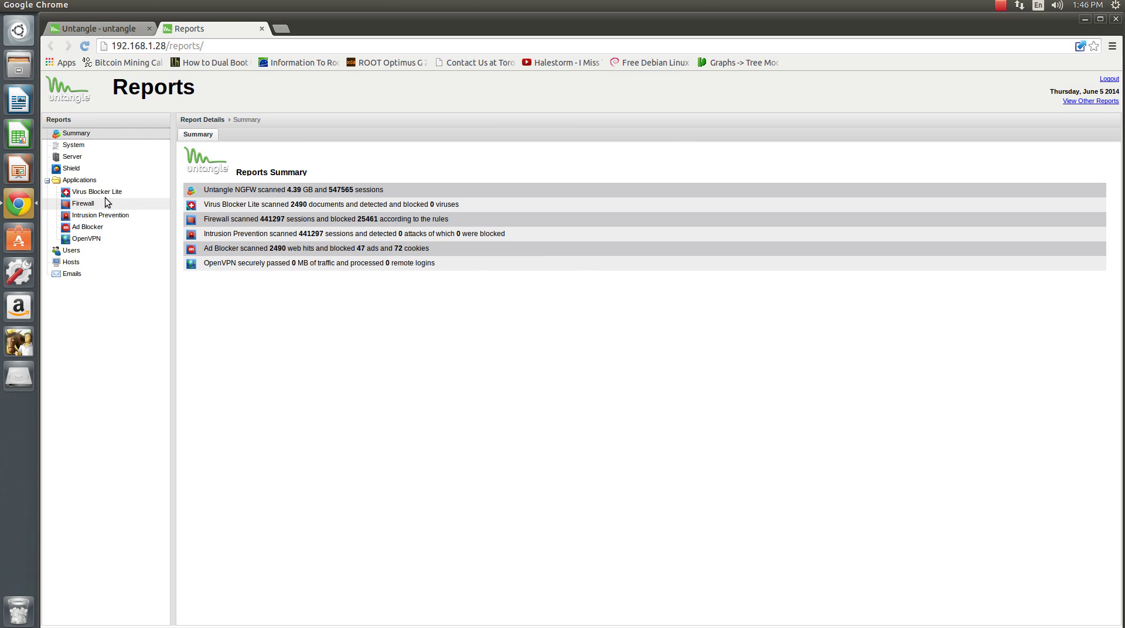
Step: Open Intrusion Prevention in the June 5 report and show its Intrusion Events list
left_click(100, 216)
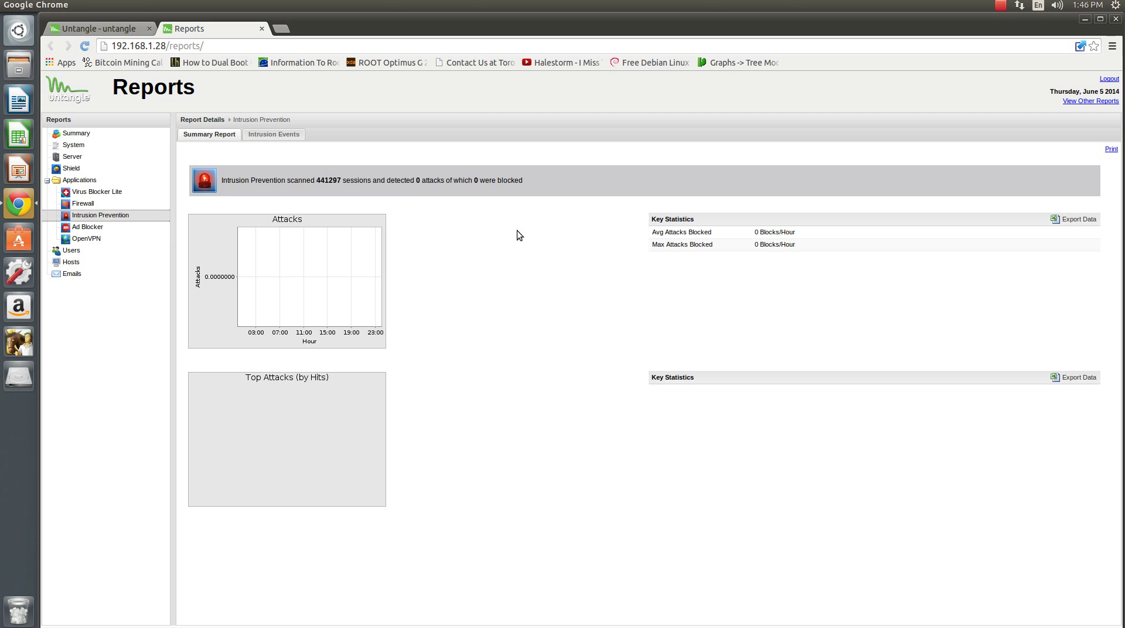
left_click(251, 134)
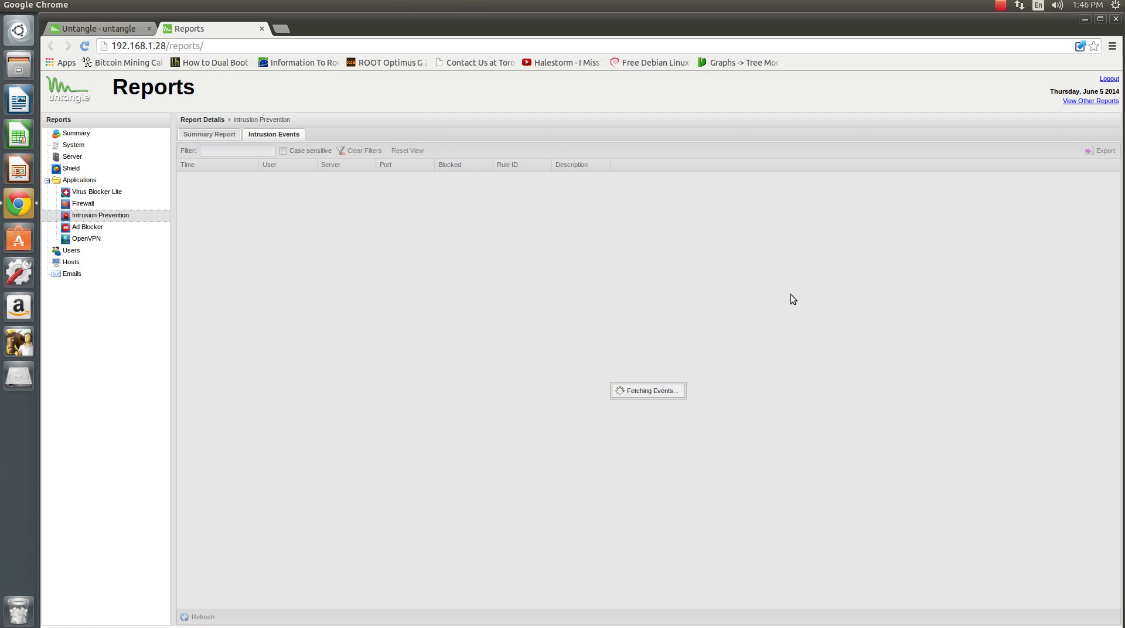
Step: Close the Reports settings panel on the Untangle admin tab, briefly check the Reports tab, and return to the app rack
left_click(85, 27)
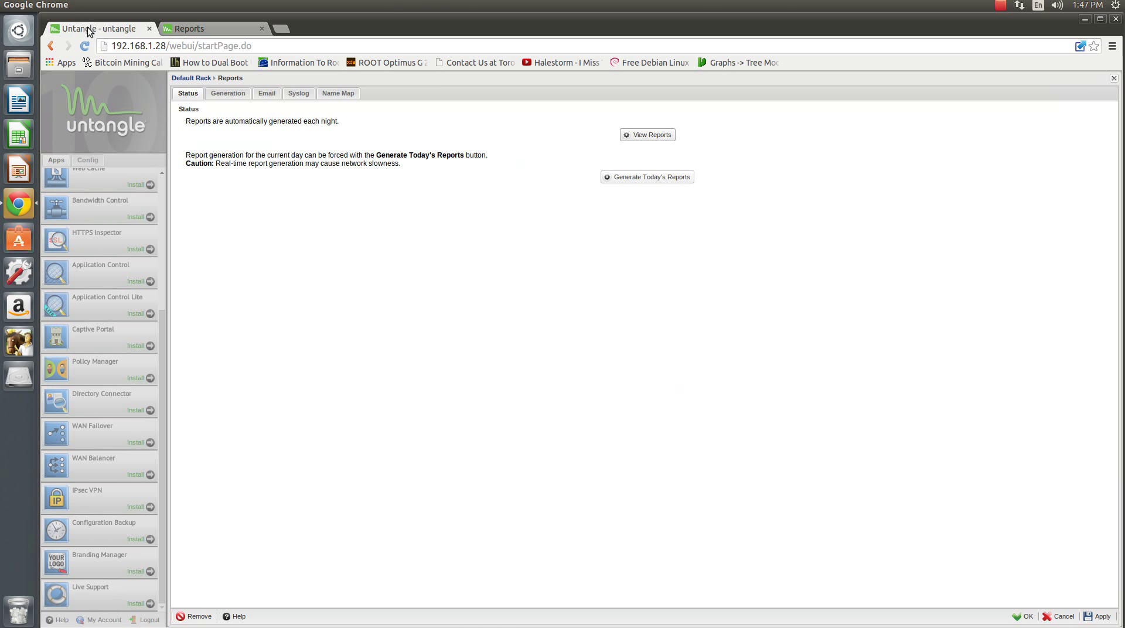
left_click(1114, 78)
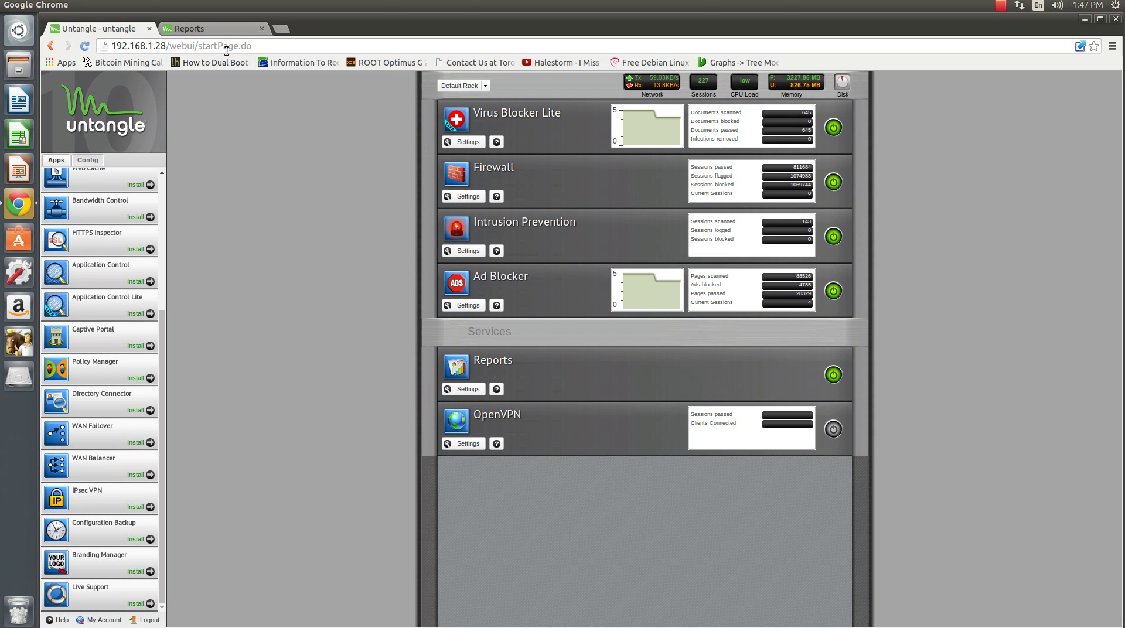
left_click(202, 29)
left_click(120, 32)
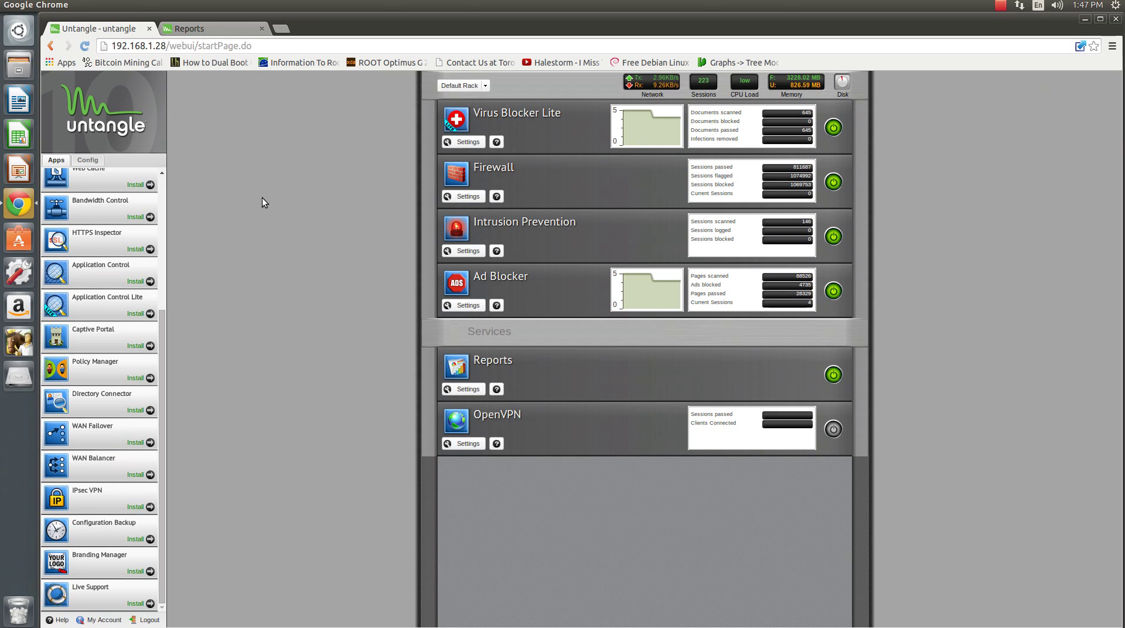